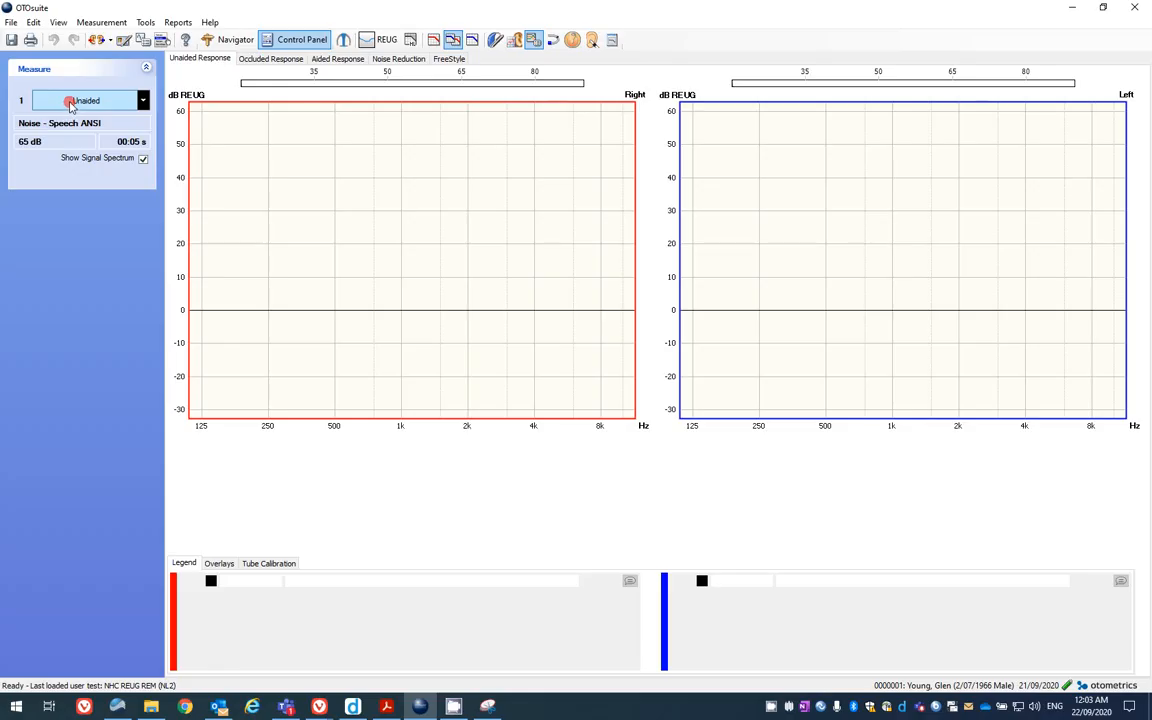
Try to run the probe tube calibration for both ears and dismiss the calibration dialog
{"action": "left_click", "coordinate": [498, 39]}
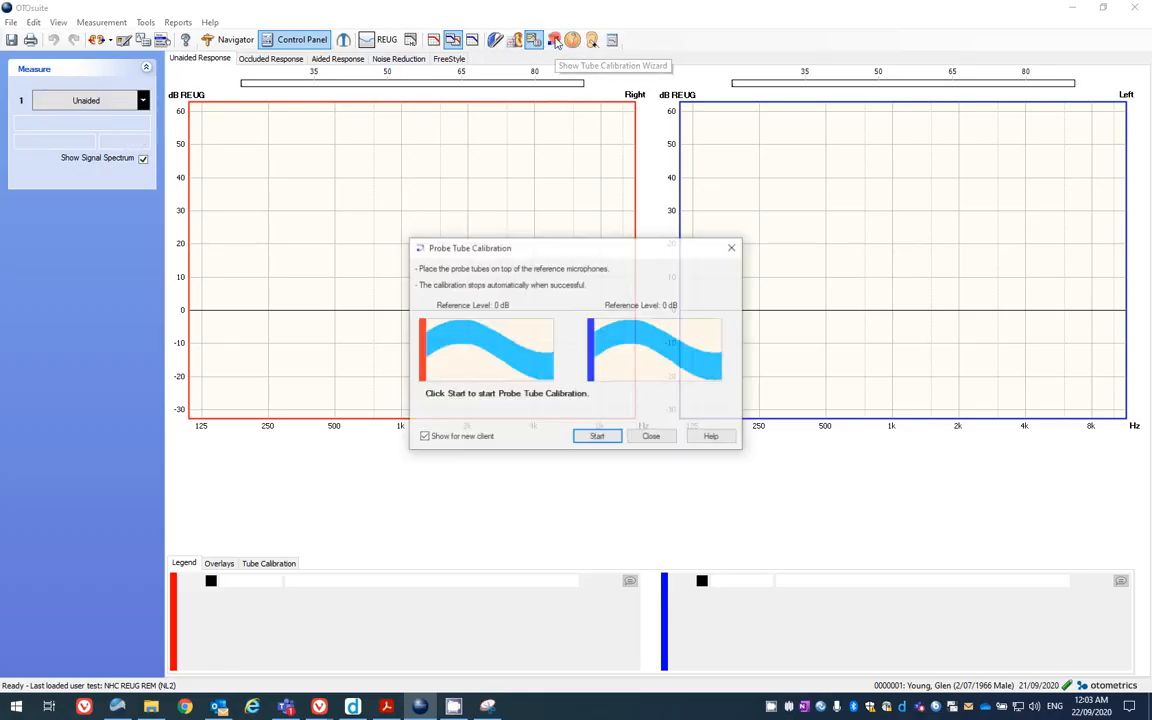
{"action": "left_click", "coordinate": [597, 437]}
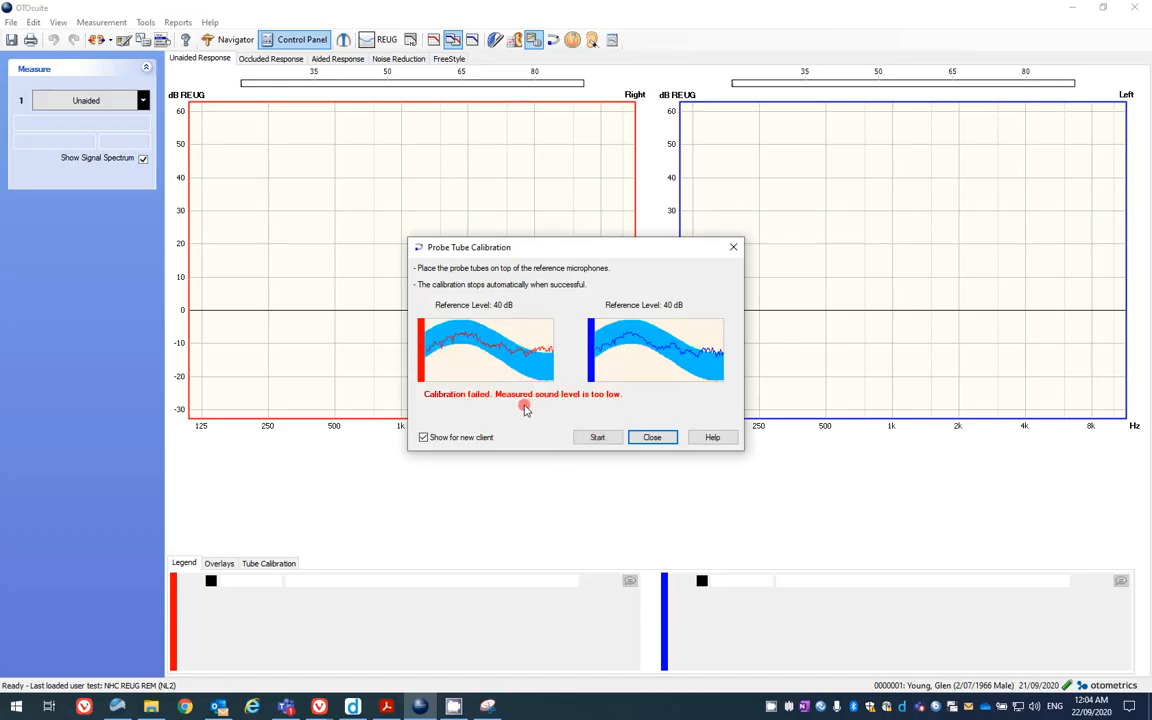
{"action": "left_click", "coordinate": [653, 438]}
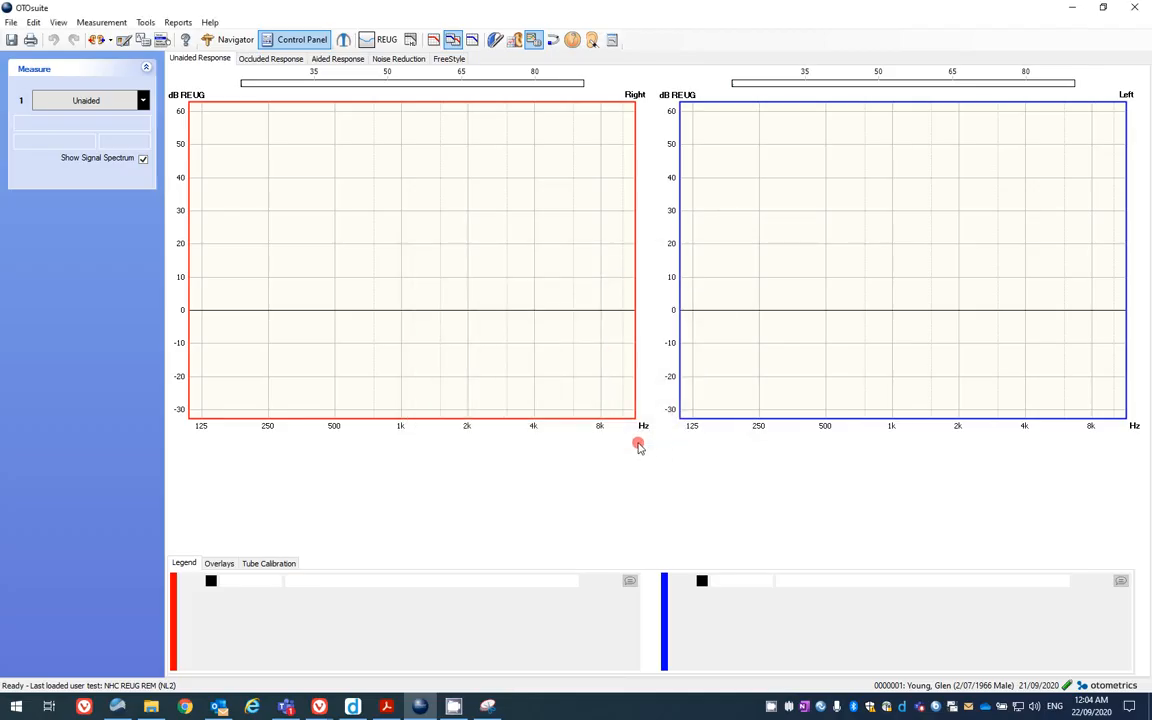
In the Configuration Wizard's PMM sound card settings, set the front speaker channel to Right
{"action": "left_click", "coordinate": [147, 23]}
{"action": "left_click", "coordinate": [183, 39]}
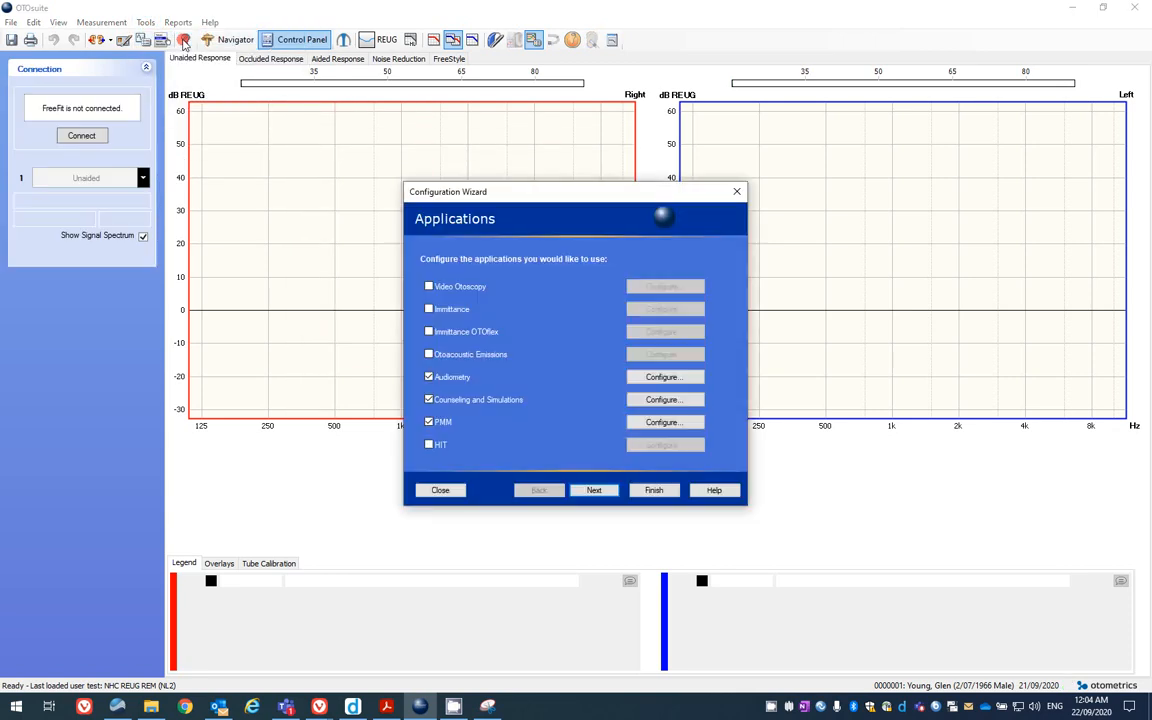
{"action": "left_click", "coordinate": [657, 423]}
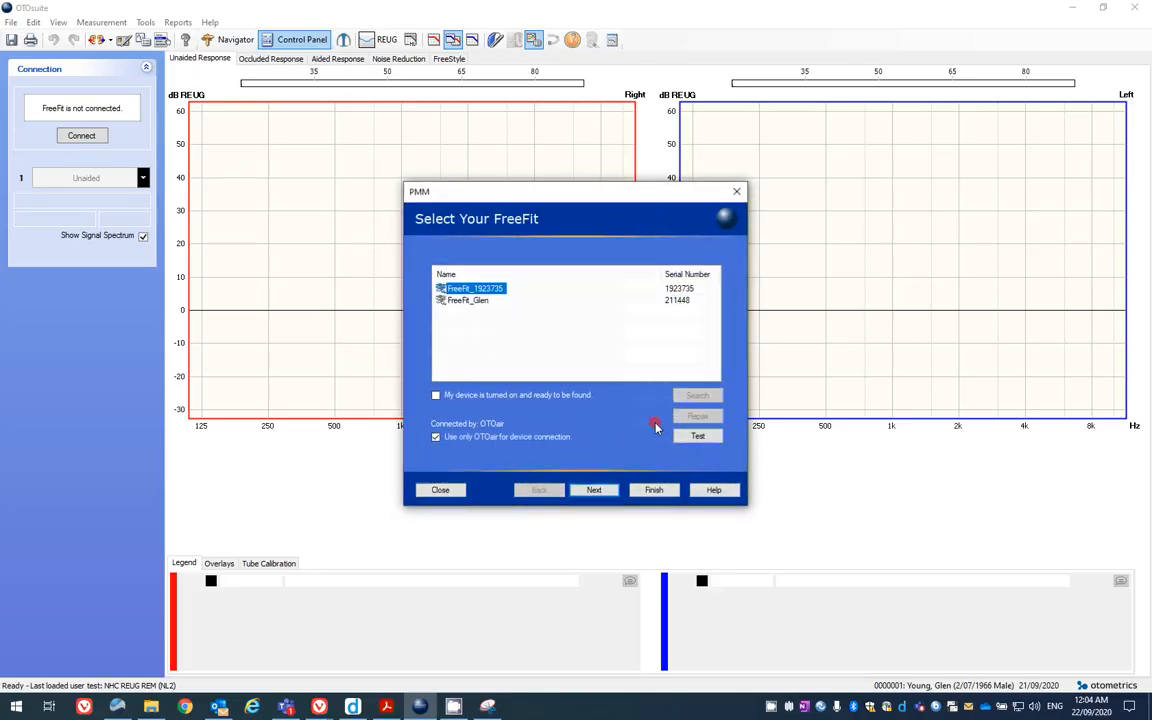
{"action": "left_click", "coordinate": [481, 347]}
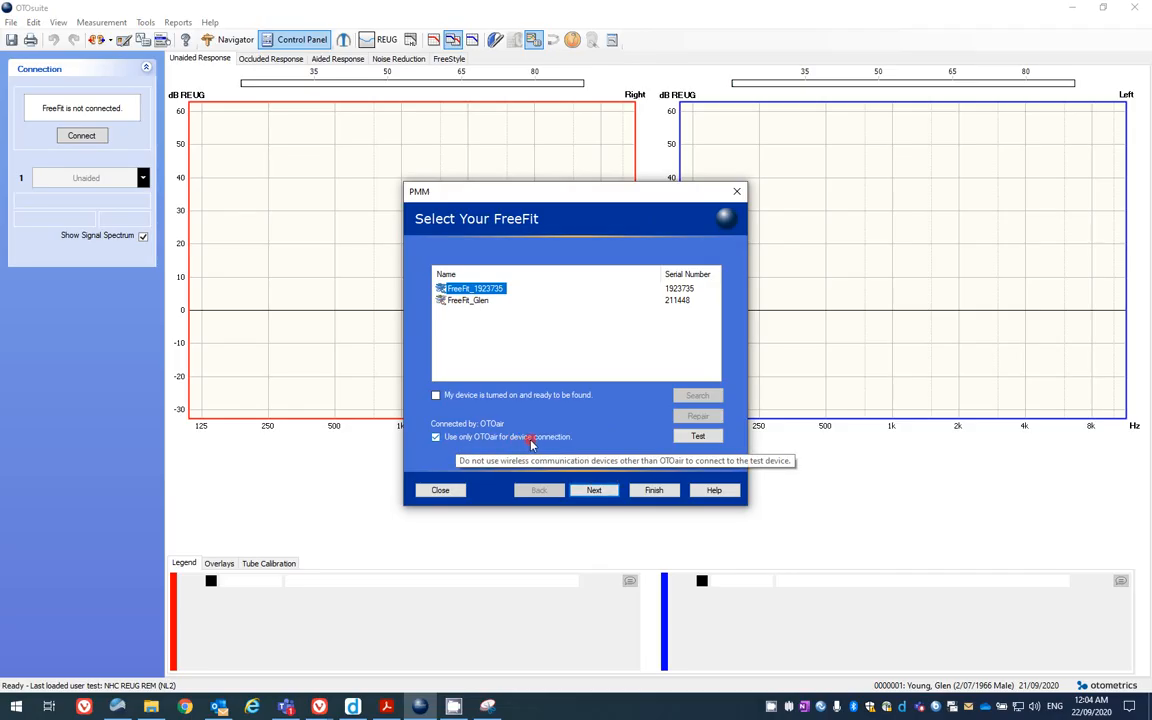
{"action": "left_click", "coordinate": [596, 490]}
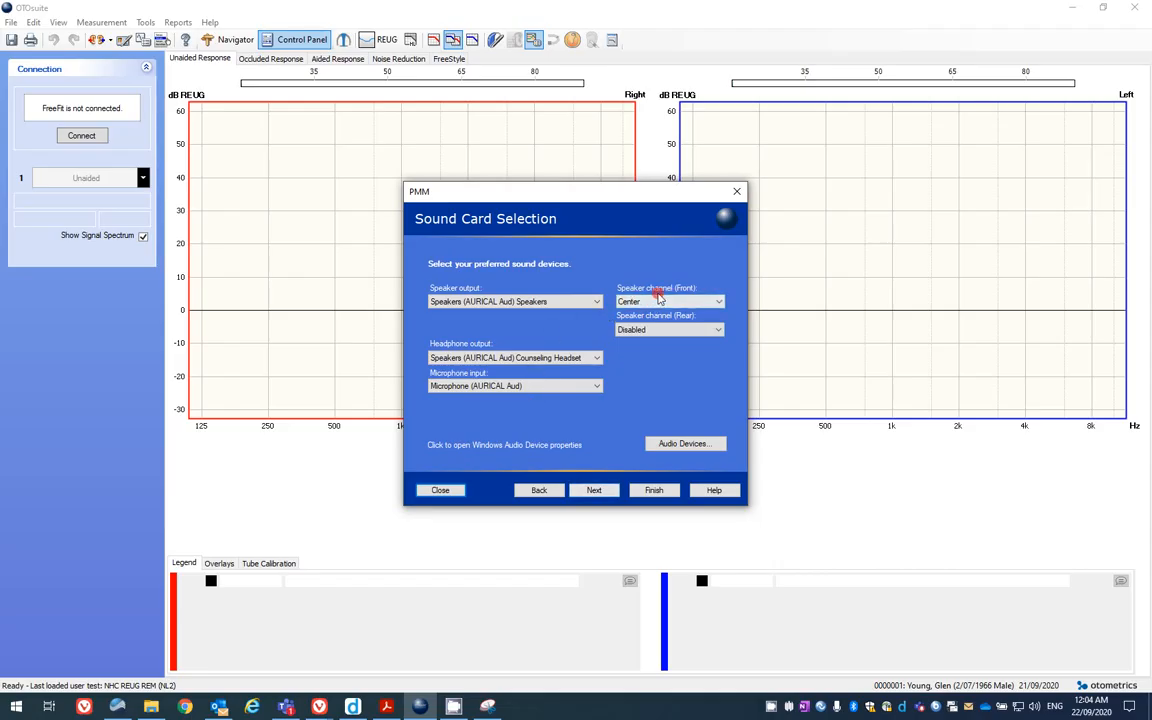
{"action": "left_click", "coordinate": [664, 302]}
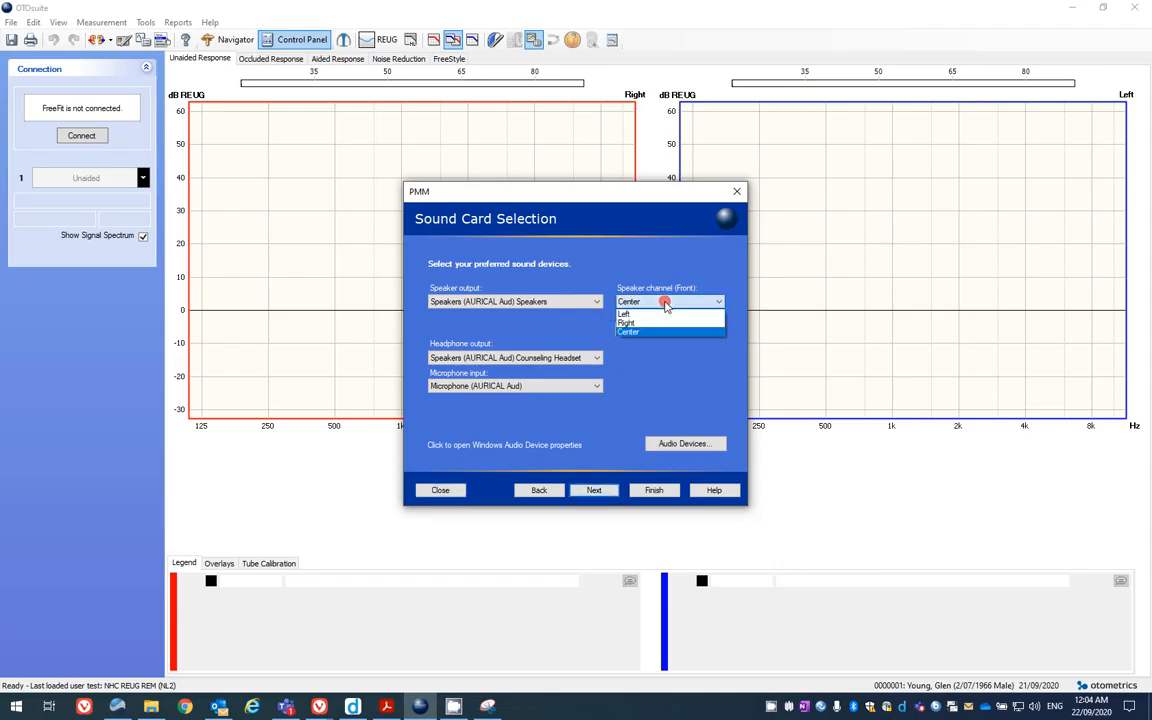
{"action": "left_click", "coordinate": [636, 323]}
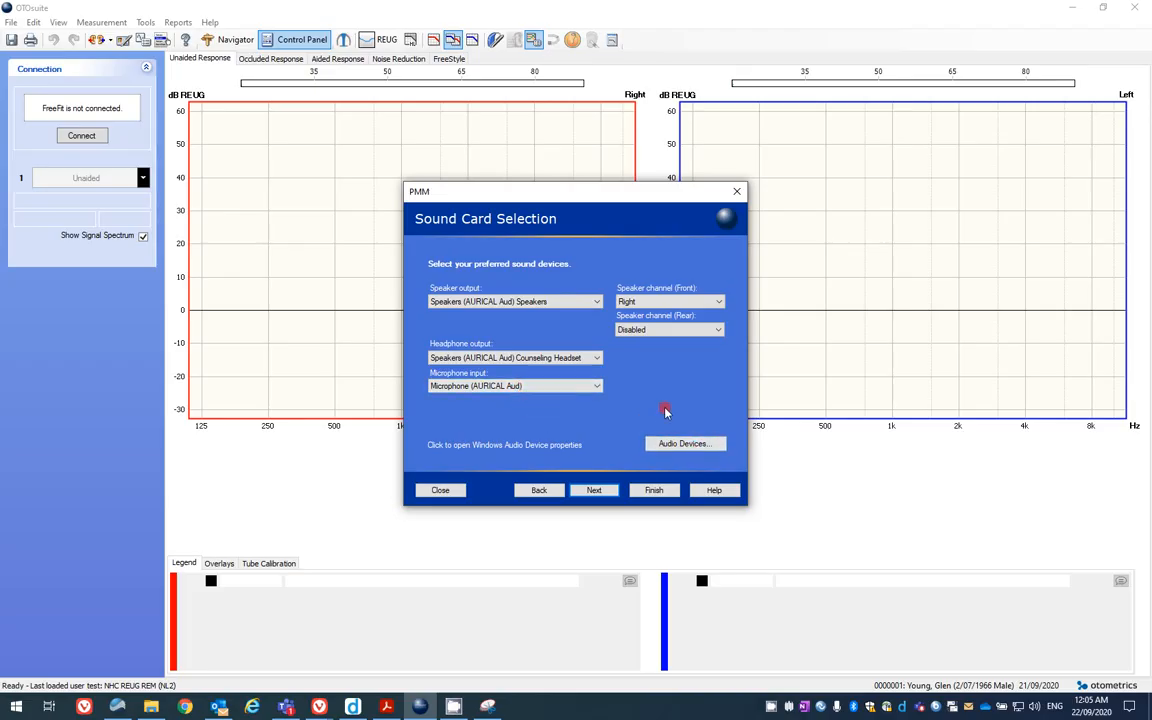
Open the Windows audio device properties and make the Realtek USB Audio speakers the default playback device
{"action": "left_click", "coordinate": [699, 443]}
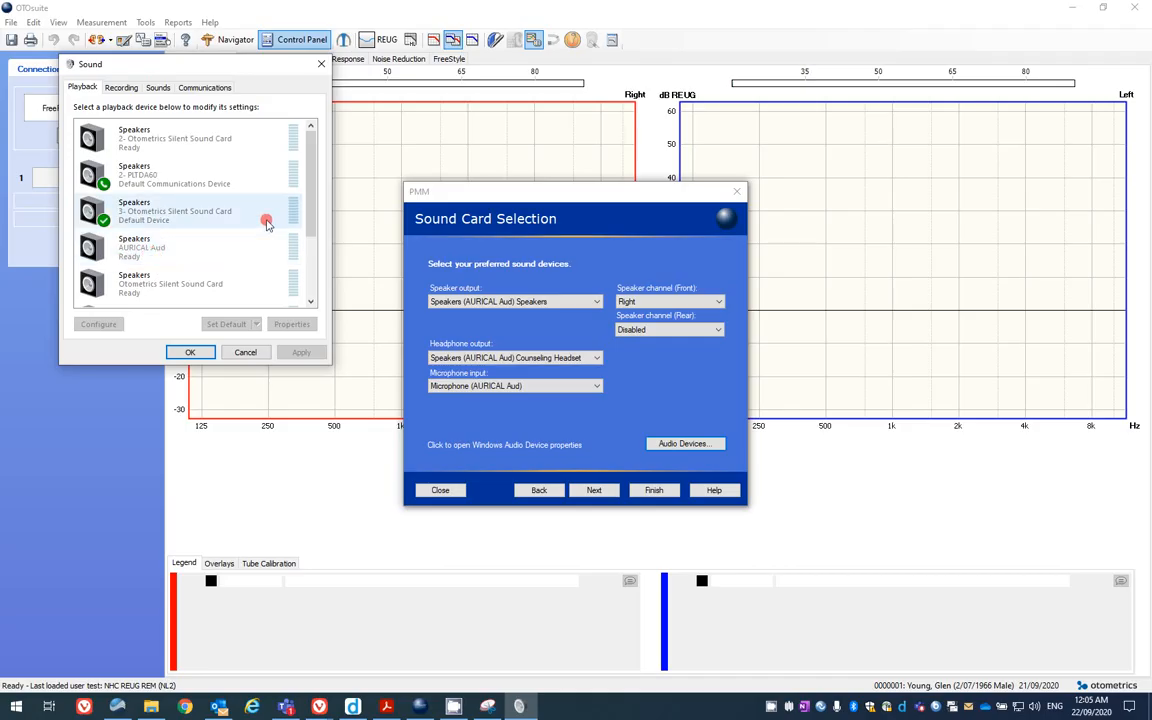
{"action": "left_click_drag", "start_coordinate": [313, 166], "coordinate": [317, 249]}
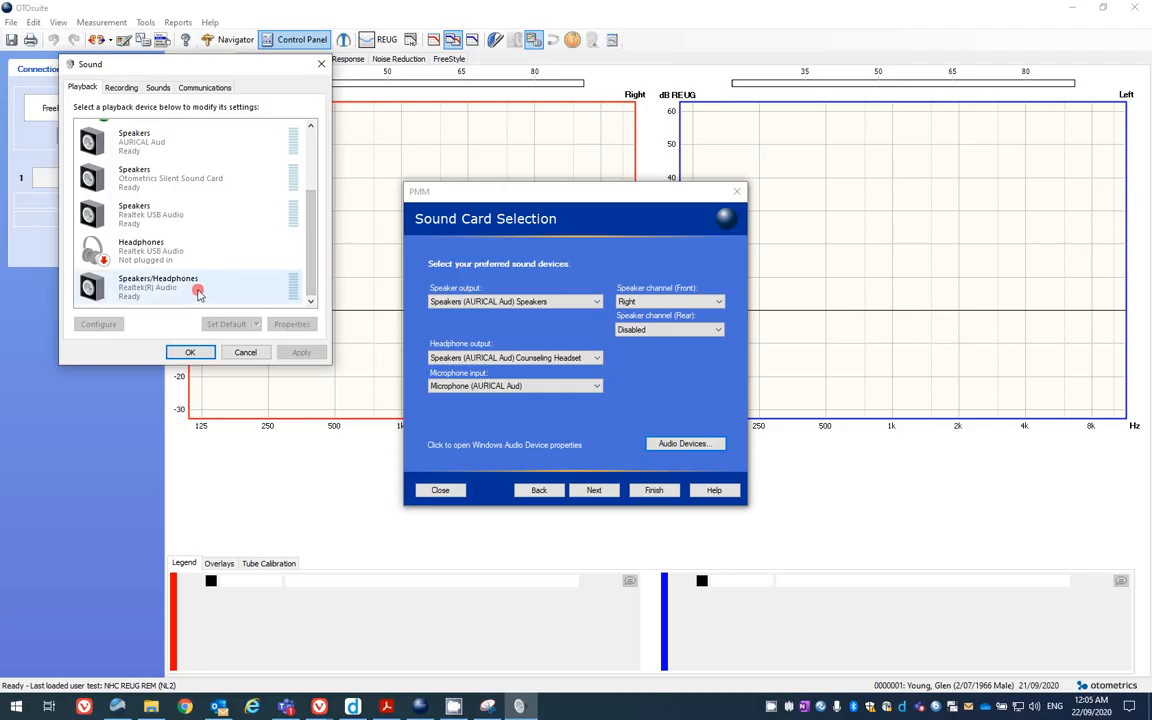
{"action": "right_click", "coordinate": [147, 222]}
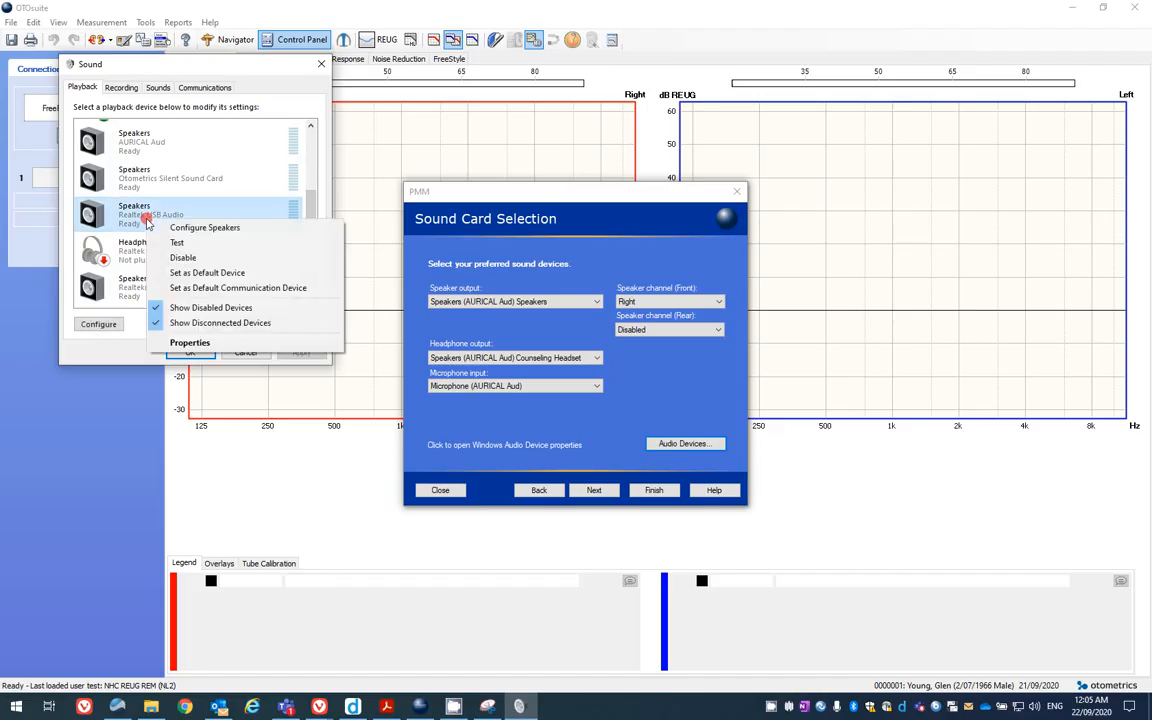
{"action": "left_click", "coordinate": [233, 274]}
{"action": "right_click", "coordinate": [165, 220]}
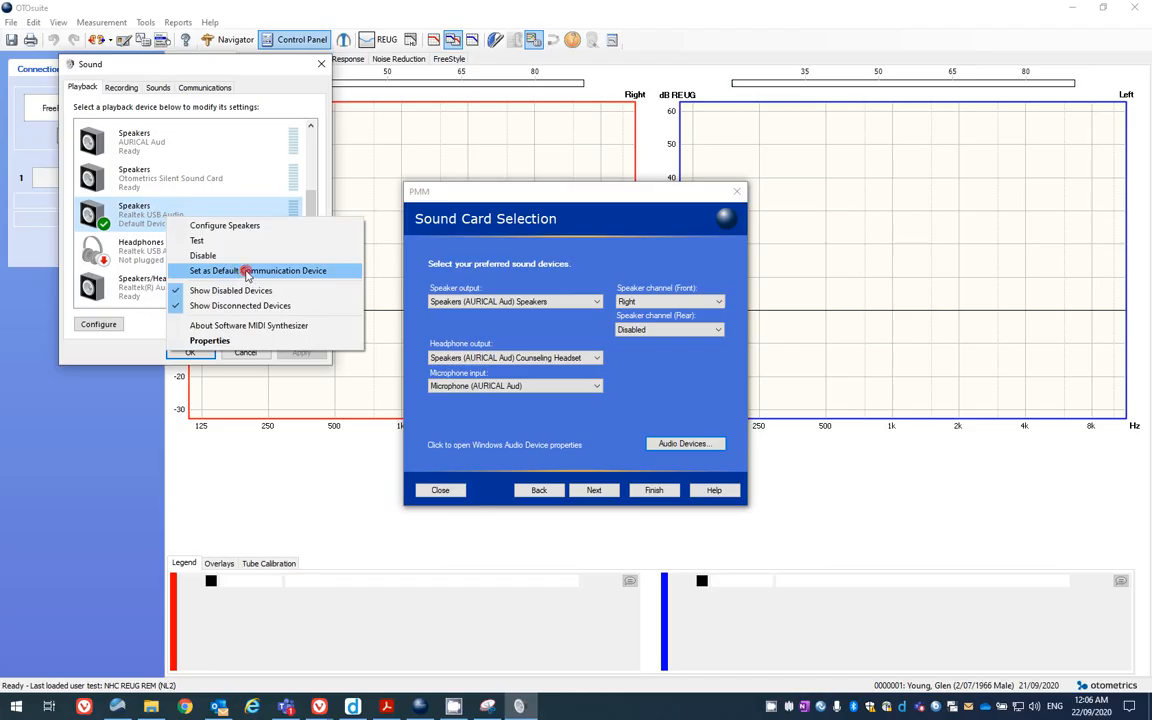
{"action": "left_click", "coordinate": [141, 351]}
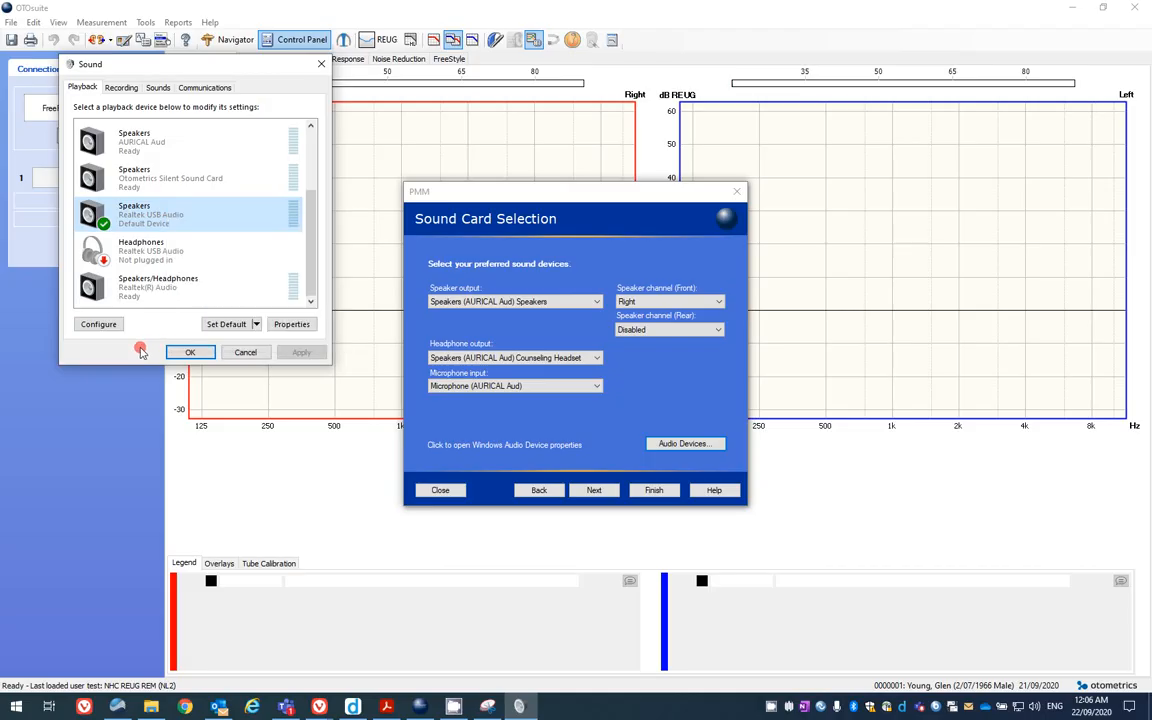
Check the default-device options for the Microphone Array recording device and close the Windows sound settings
{"action": "left_click", "coordinate": [120, 87]}
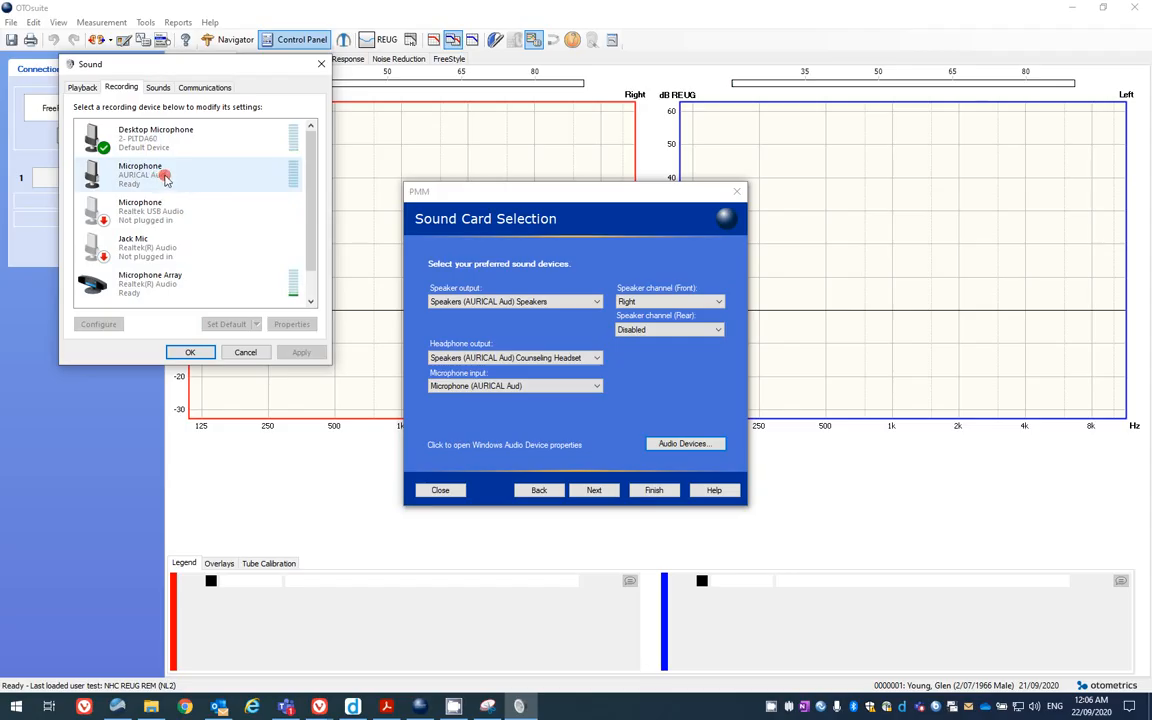
{"action": "right_click", "coordinate": [152, 290]}
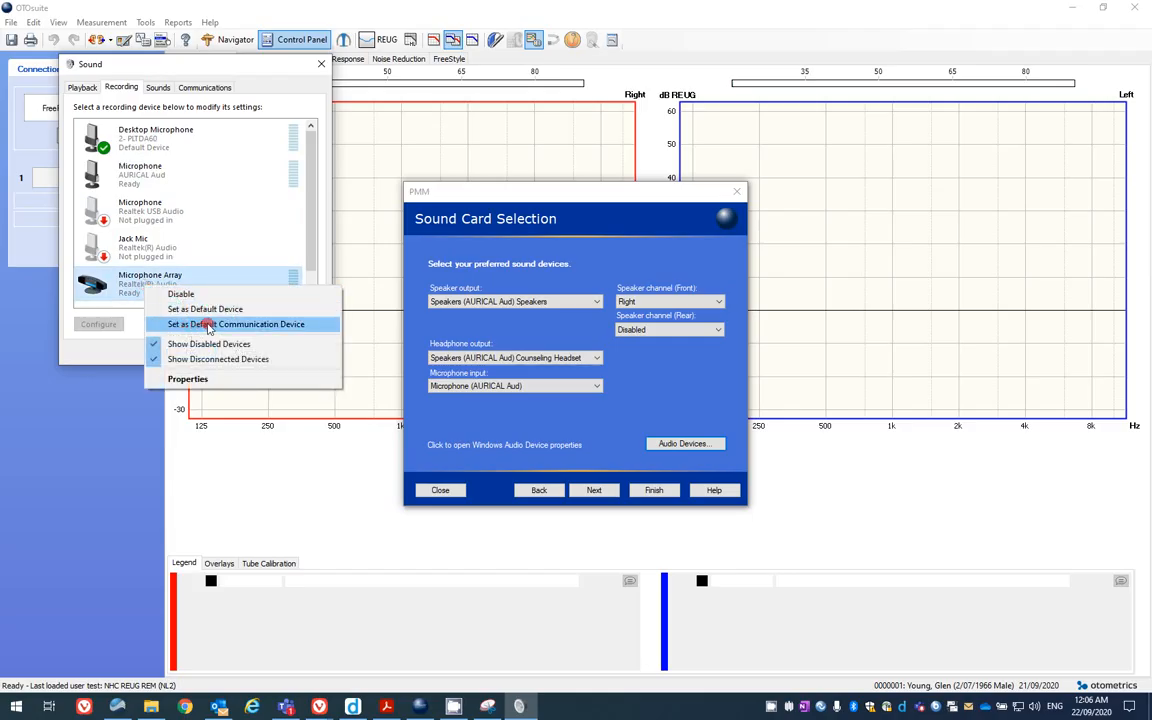
{"action": "left_click", "coordinate": [105, 358]}
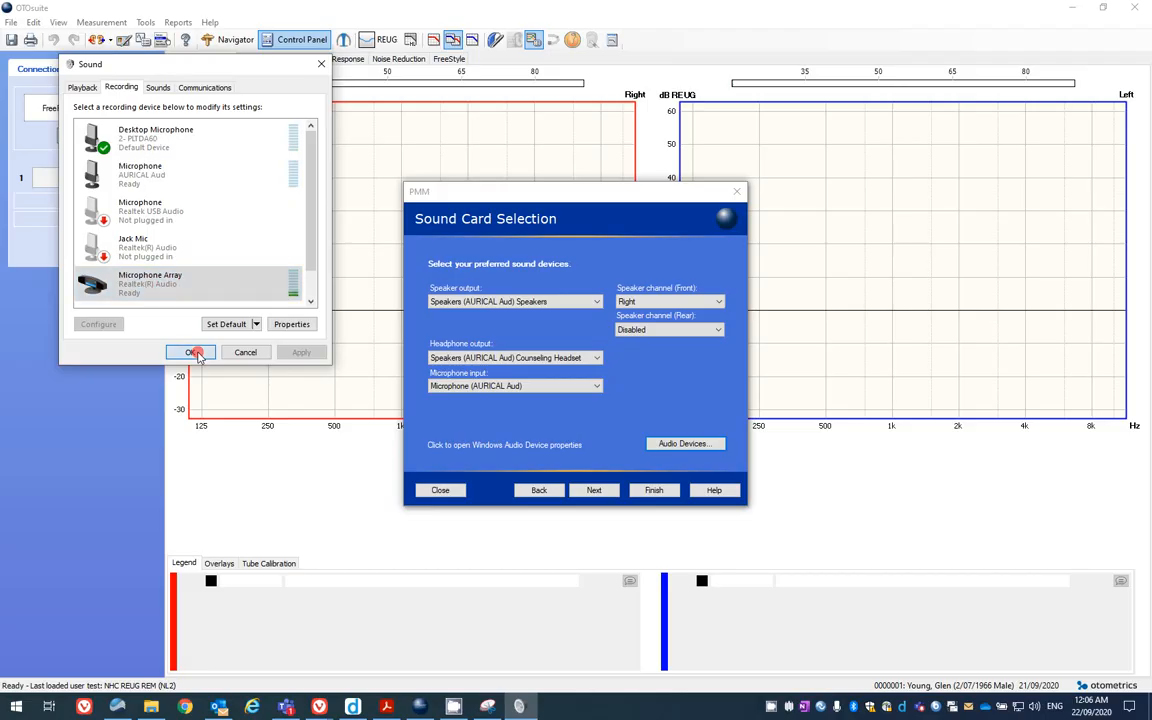
{"action": "left_click", "coordinate": [193, 352]}
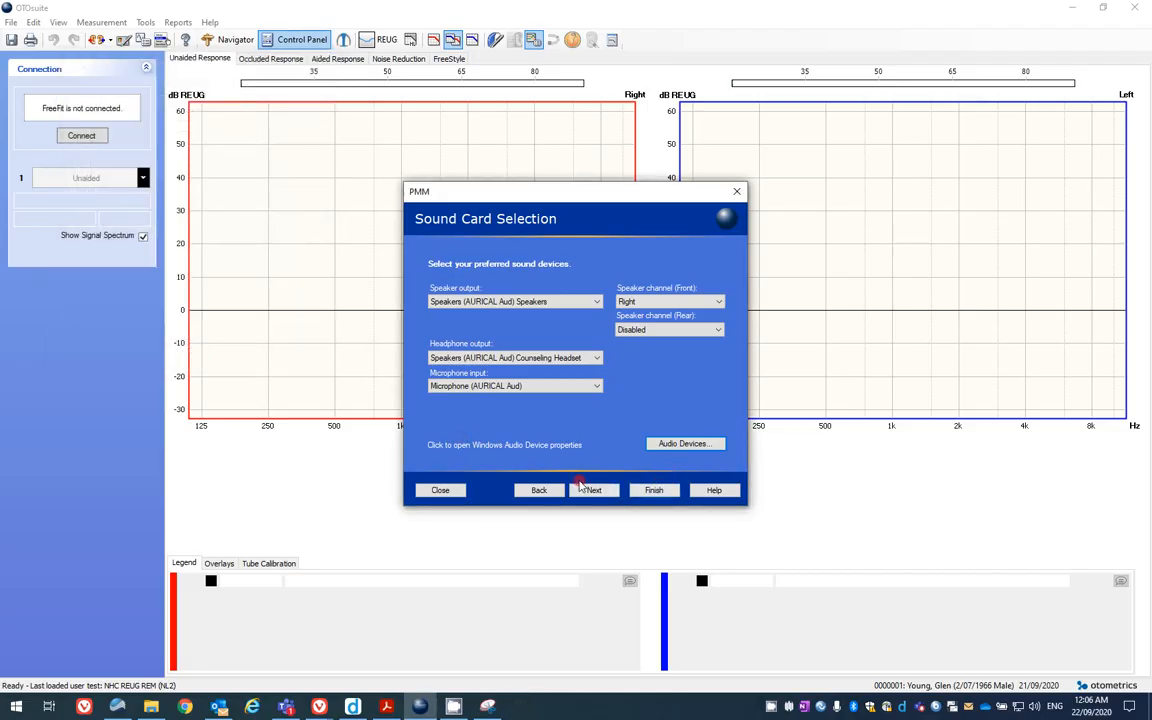
Finish the PMM configuration and the Configuration Wizard, and reconnect the FreeFit
{"action": "left_click", "coordinate": [656, 492]}
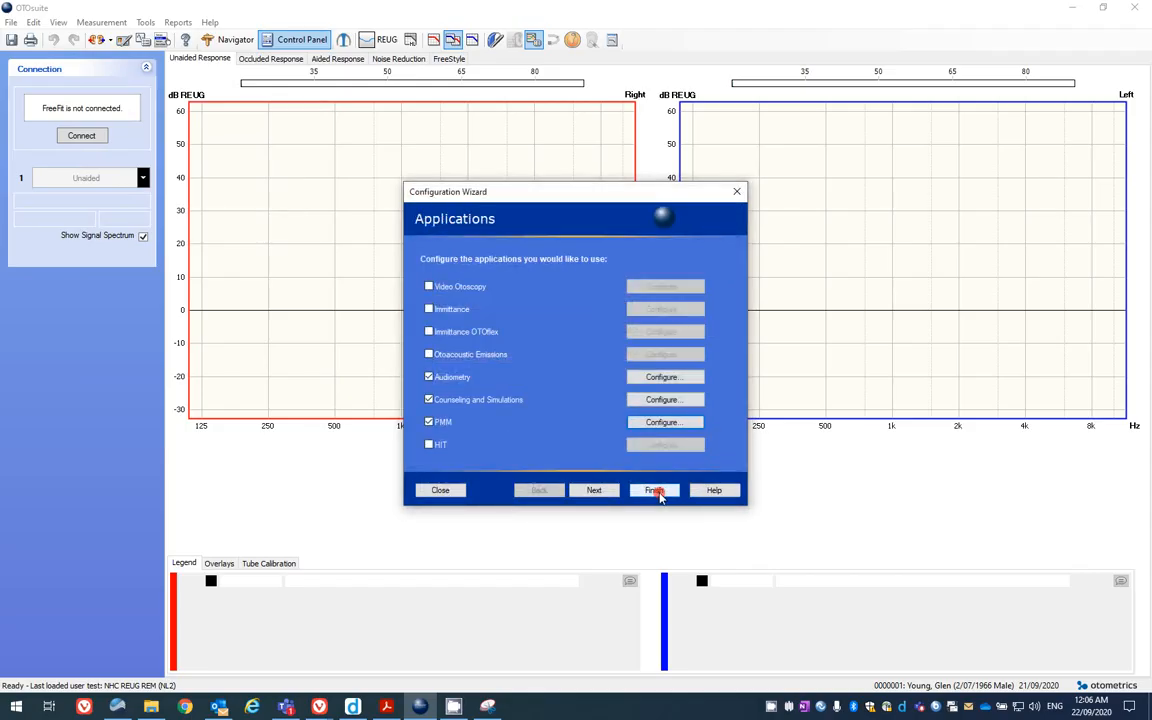
{"action": "left_click", "coordinate": [656, 491]}
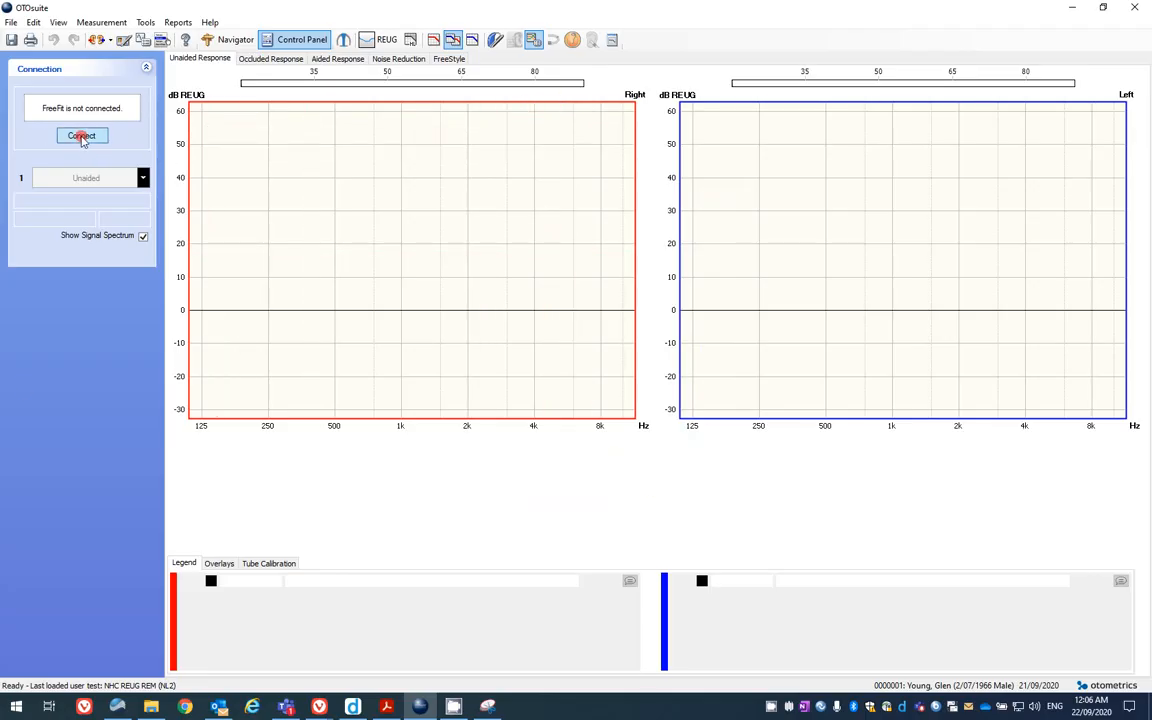
{"action": "left_click", "coordinate": [82, 137]}
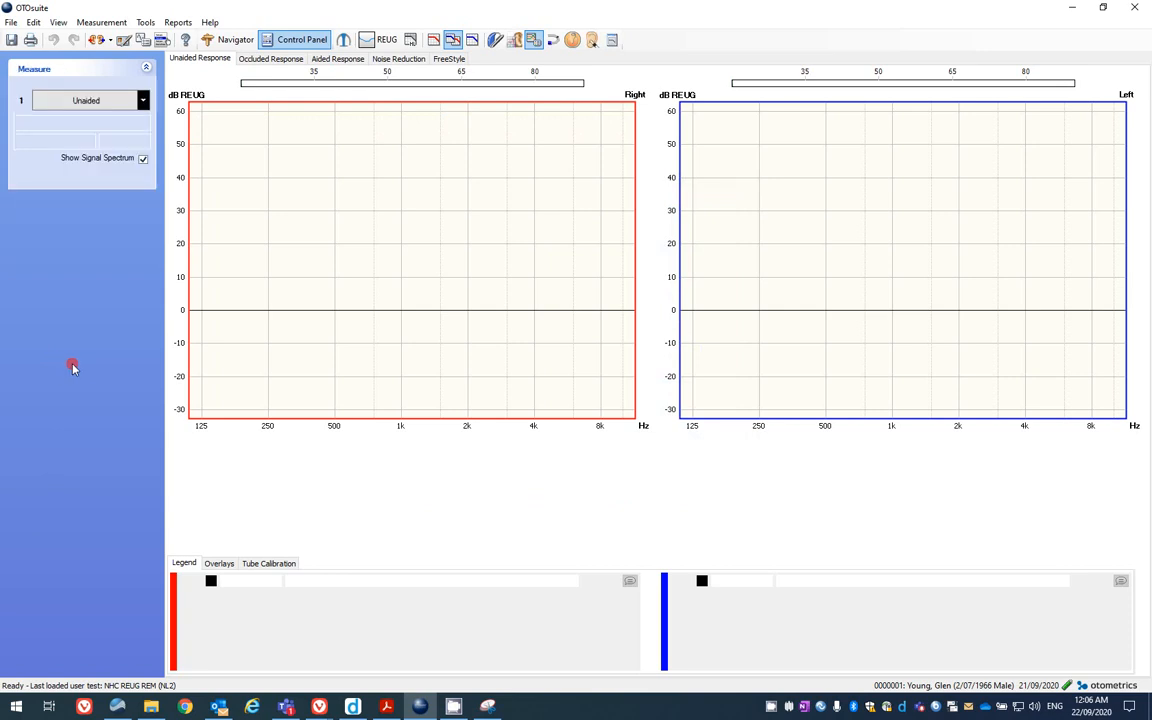
Calibrate the probe tubes and measure the unaided response with 65 dB Noise - Speech ANSI
{"action": "left_click", "coordinate": [497, 39]}
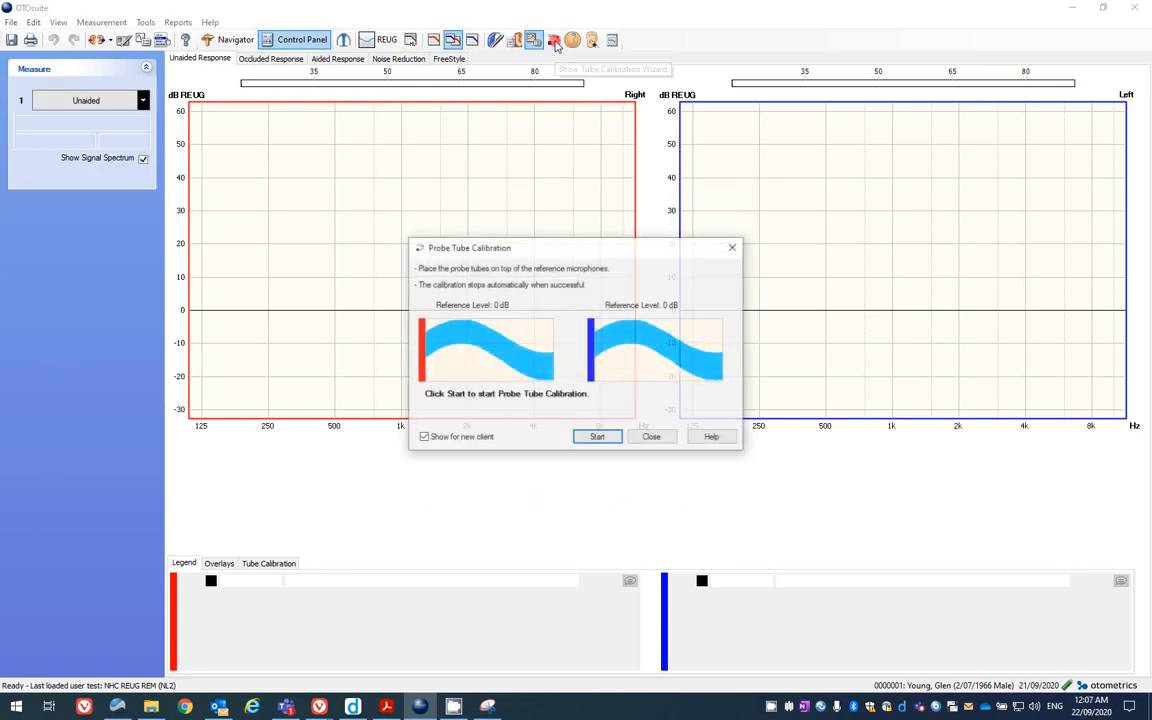
{"action": "left_click", "coordinate": [606, 439]}
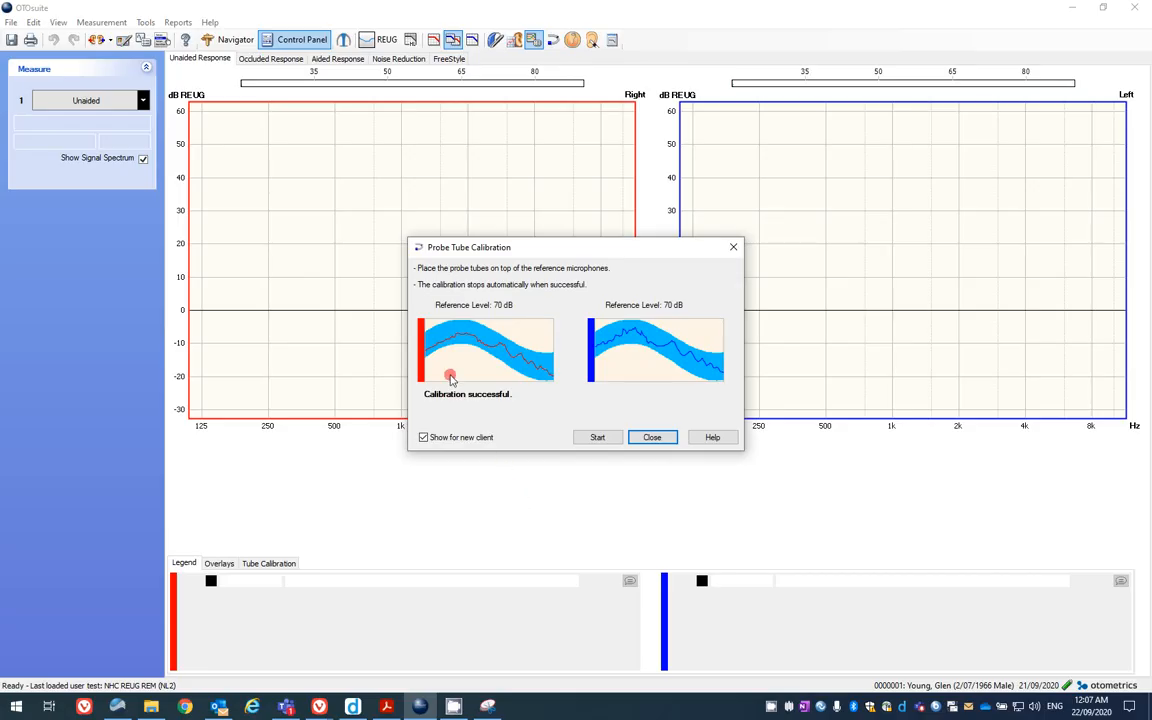
{"action": "left_click", "coordinate": [653, 438]}
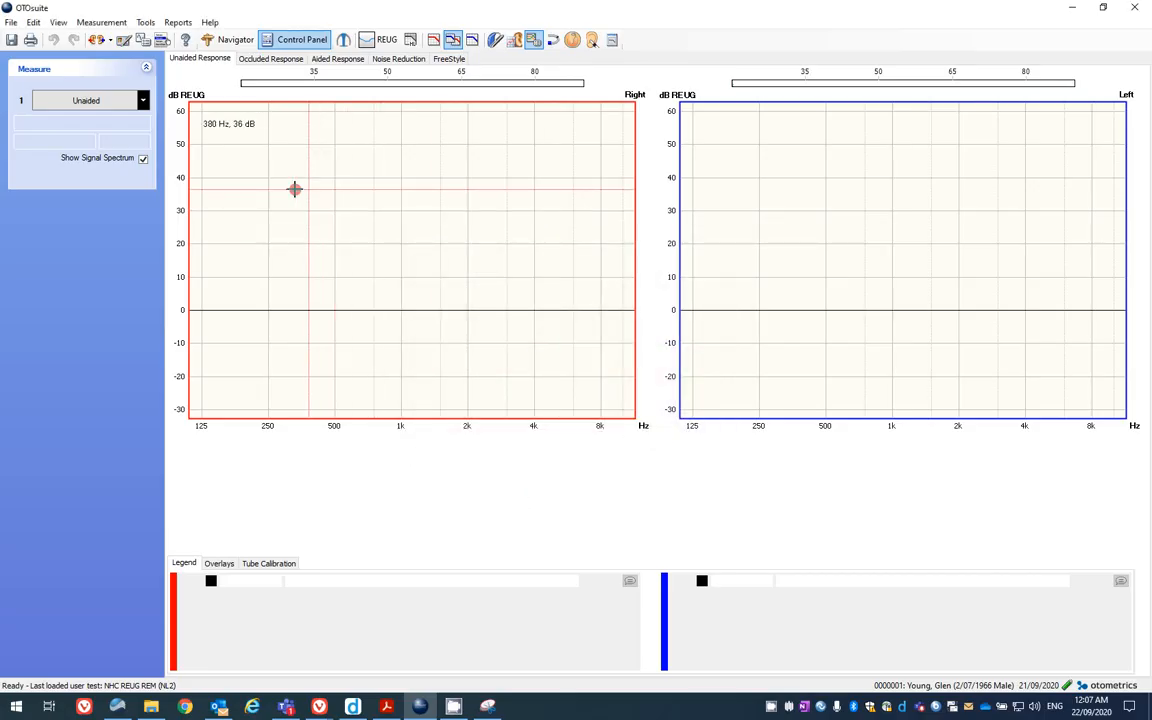
{"action": "mouse_move", "coordinate": [84, 101]}
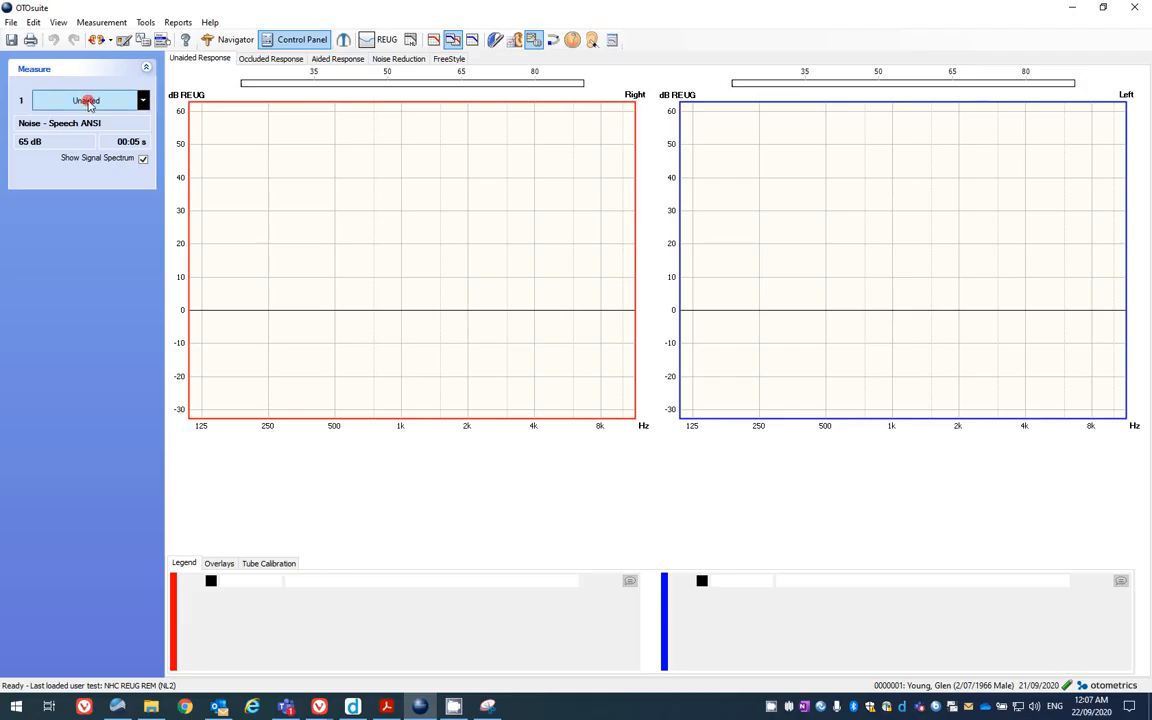
{"action": "left_click", "coordinate": [88, 103]}
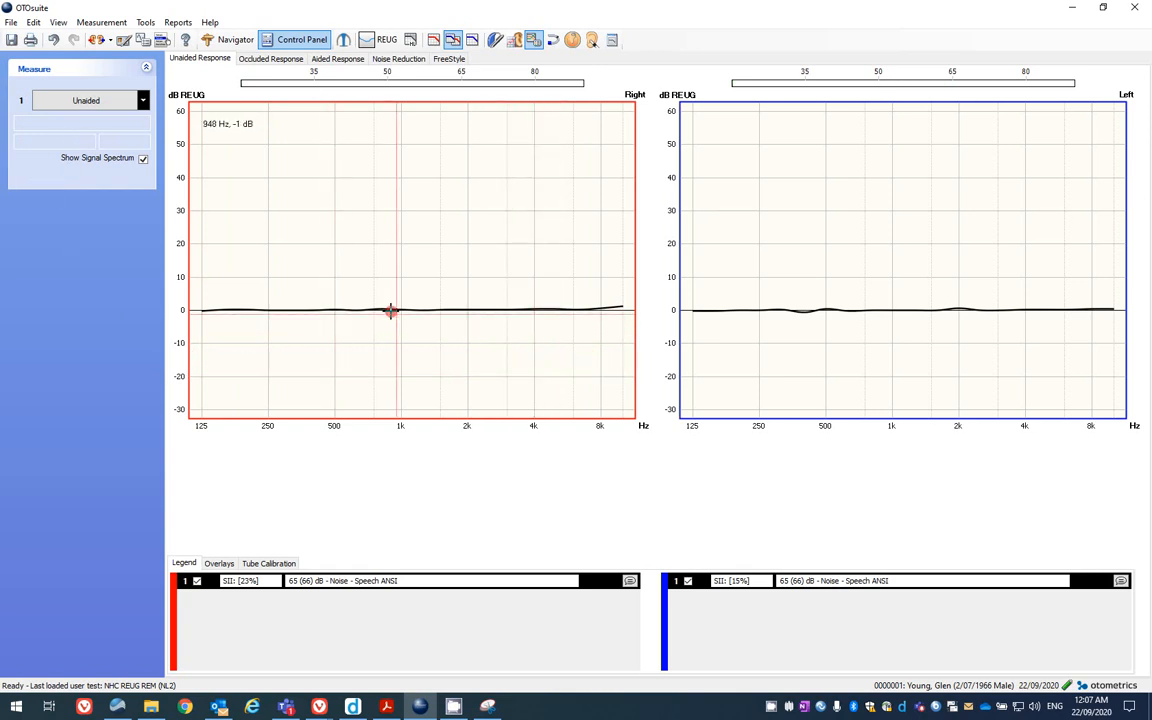
Run the FreeFit room calibration with a monthly frequency, confirming the FreeFit is turned on and within reach, and save the calibration values
{"action": "left_click", "coordinate": [146, 22]}
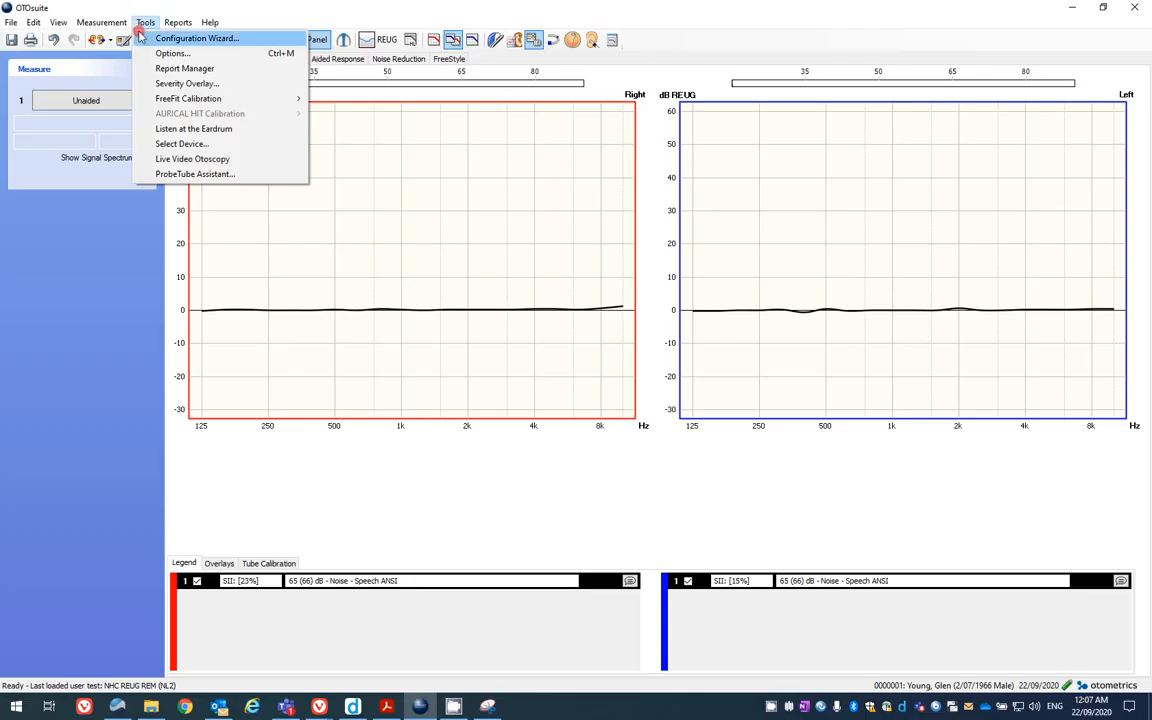
{"action": "mouse_move", "coordinate": [215, 100]}
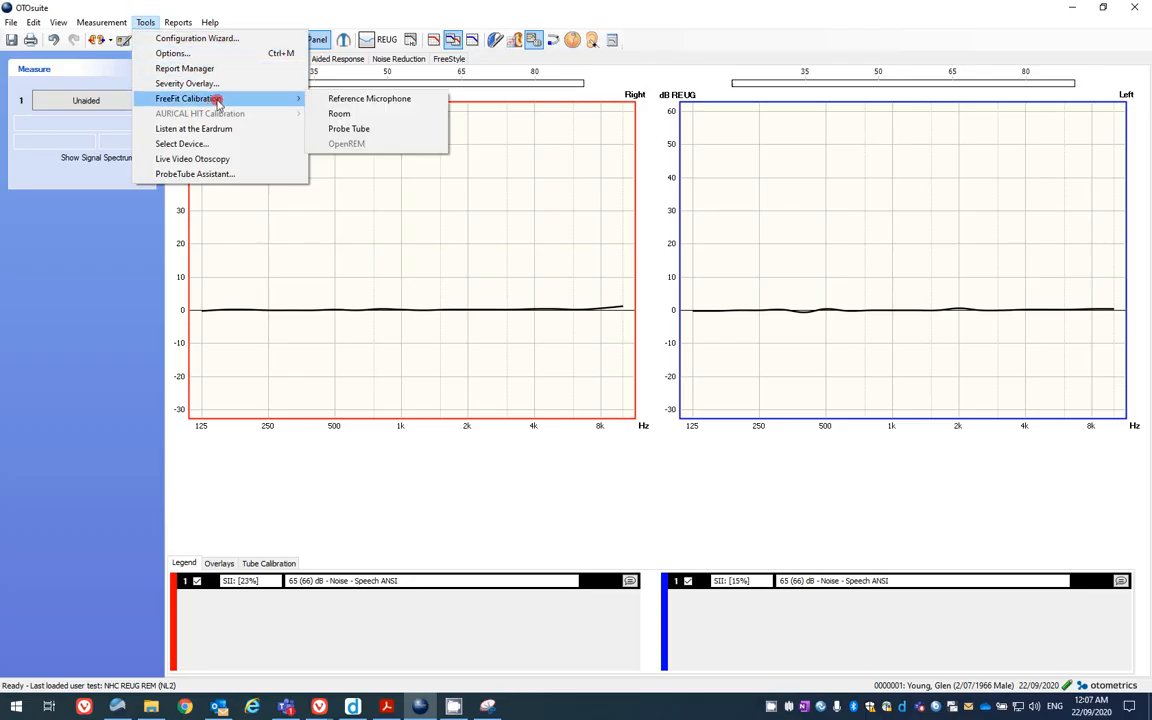
{"action": "left_click", "coordinate": [341, 116]}
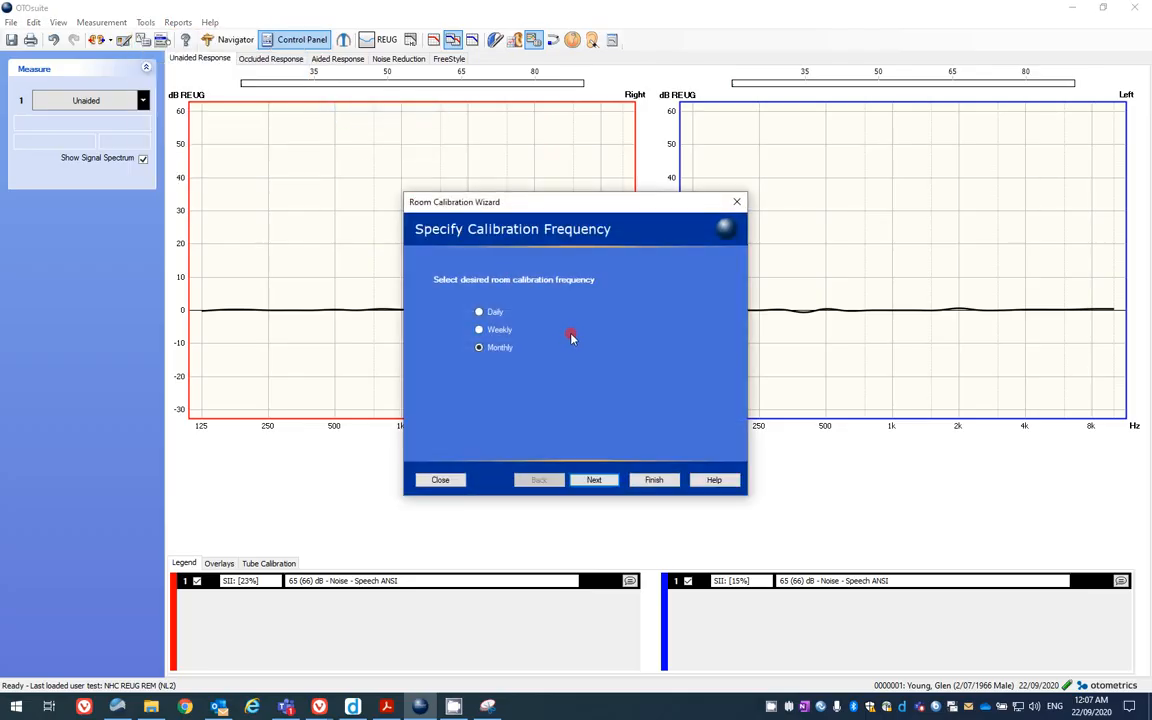
{"action": "left_click", "coordinate": [594, 480]}
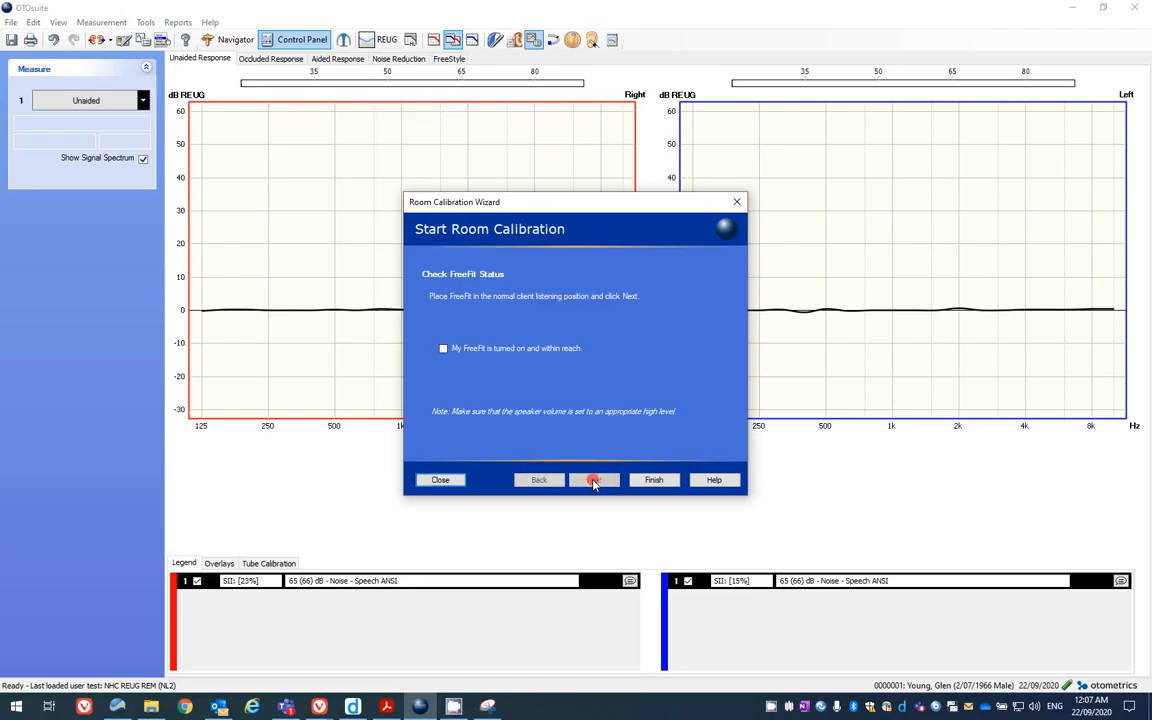
{"action": "left_click", "coordinate": [511, 349]}
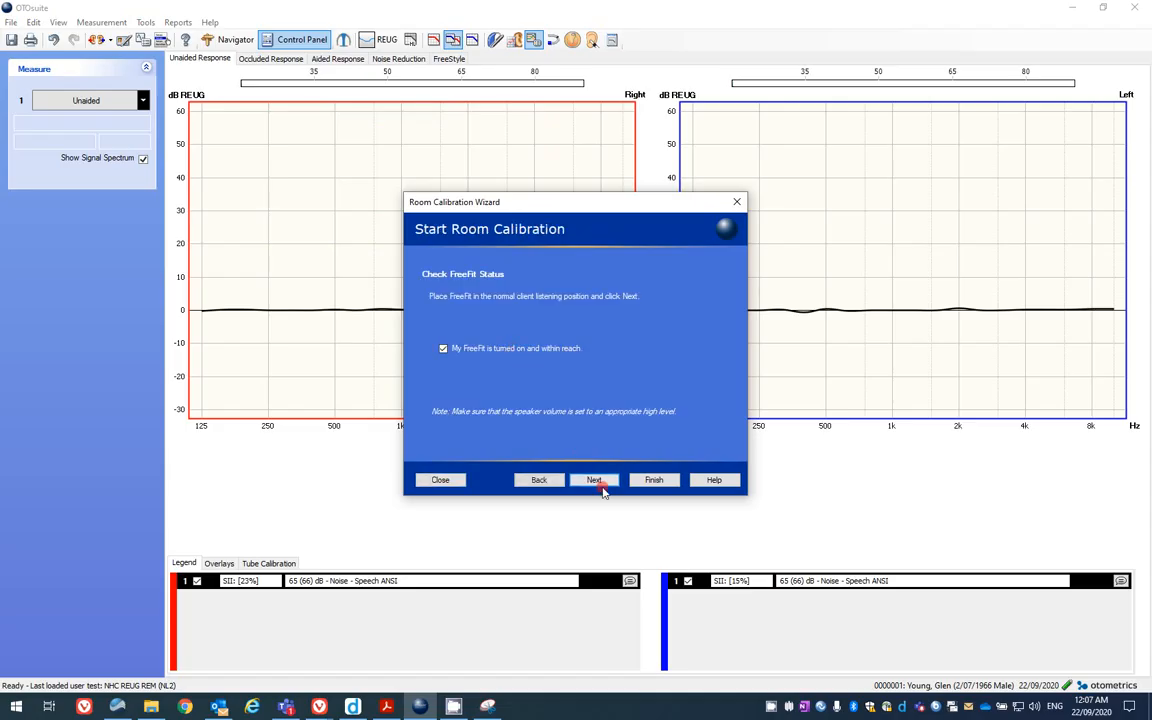
{"action": "left_click", "coordinate": [595, 480]}
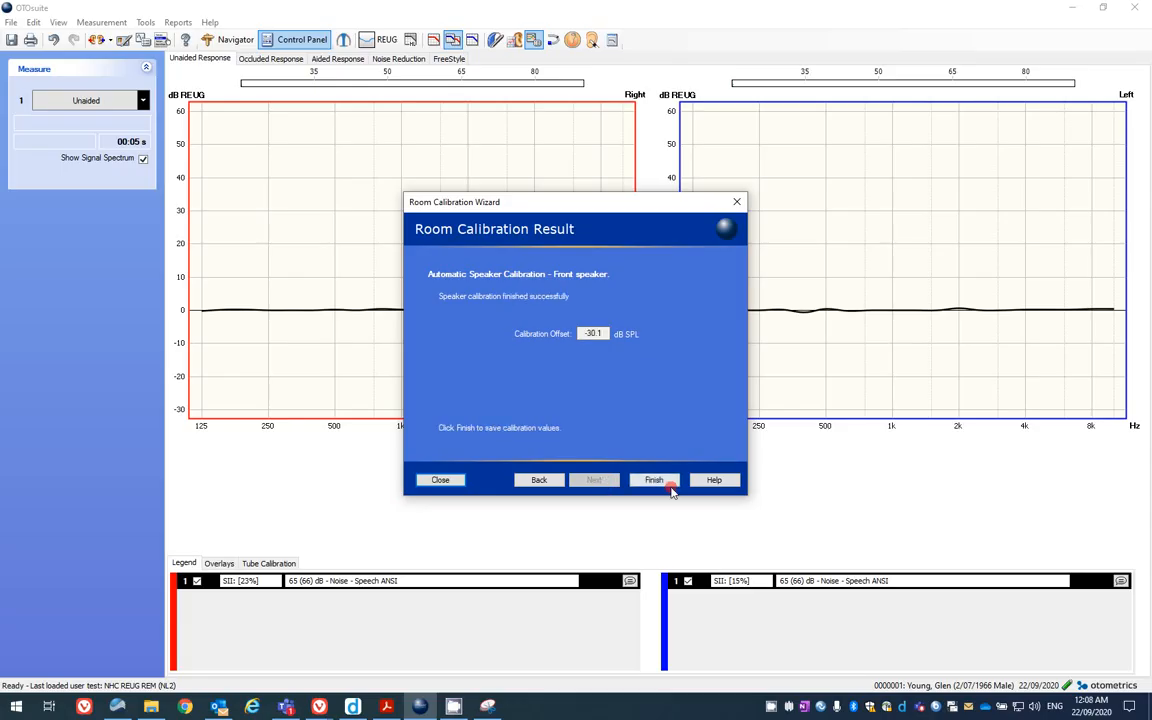
{"action": "left_click", "coordinate": [653, 480]}
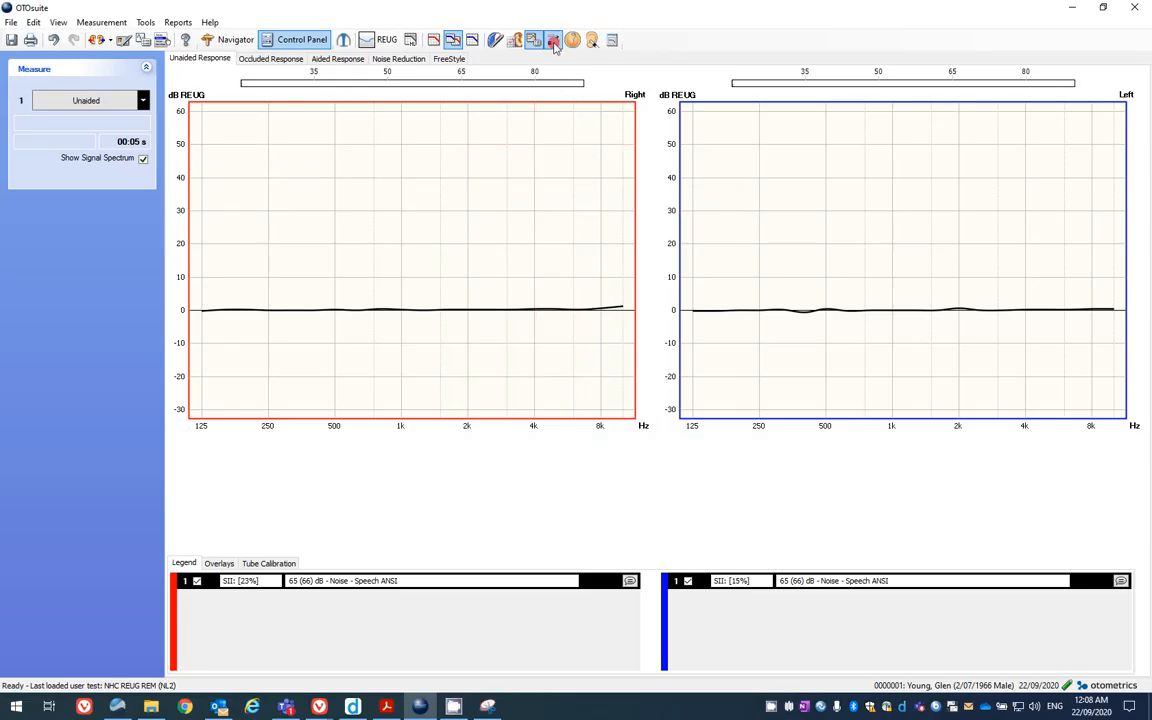
Repeat the probe tube calibration after the room calibration and start another unaided measurement
{"action": "left_click", "coordinate": [496, 40]}
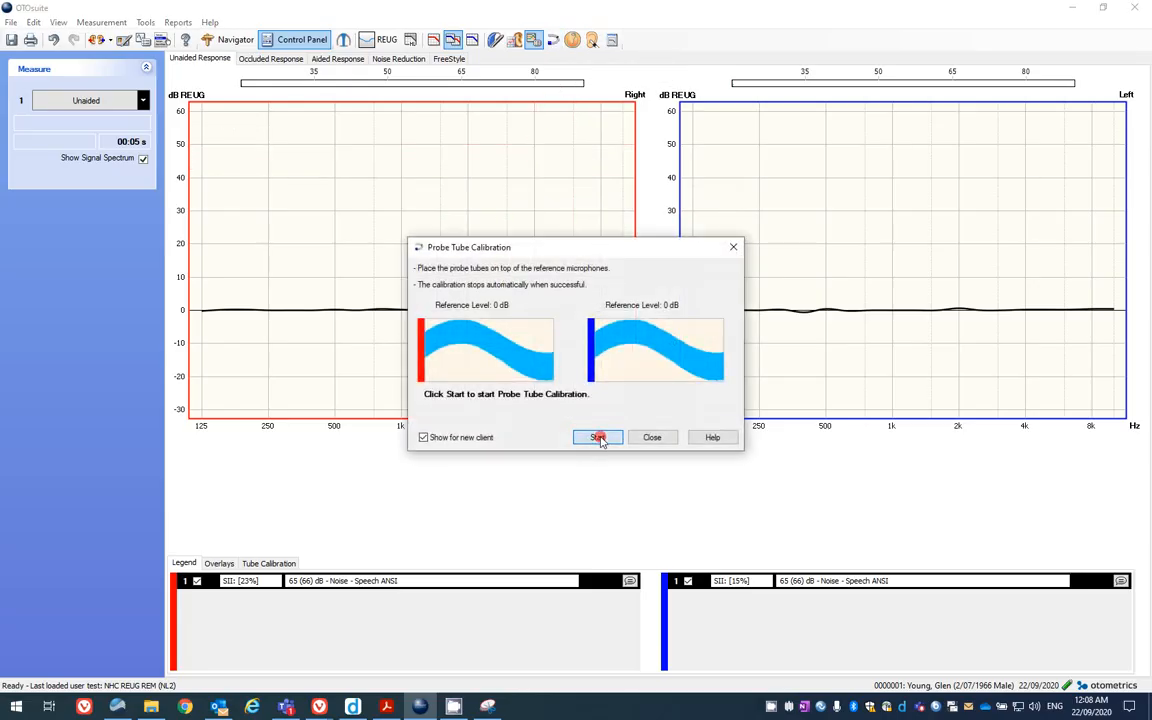
{"action": "left_click", "coordinate": [598, 438]}
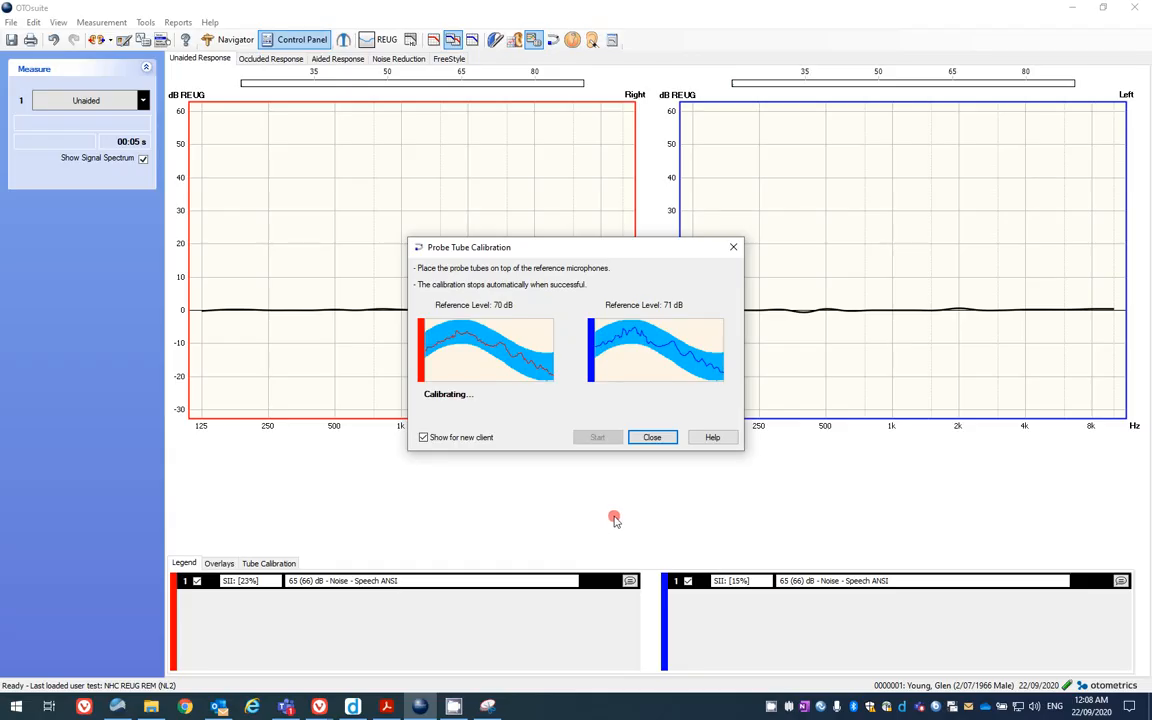
{"action": "left_click", "coordinate": [653, 437]}
{"action": "left_click", "coordinate": [73, 103]}
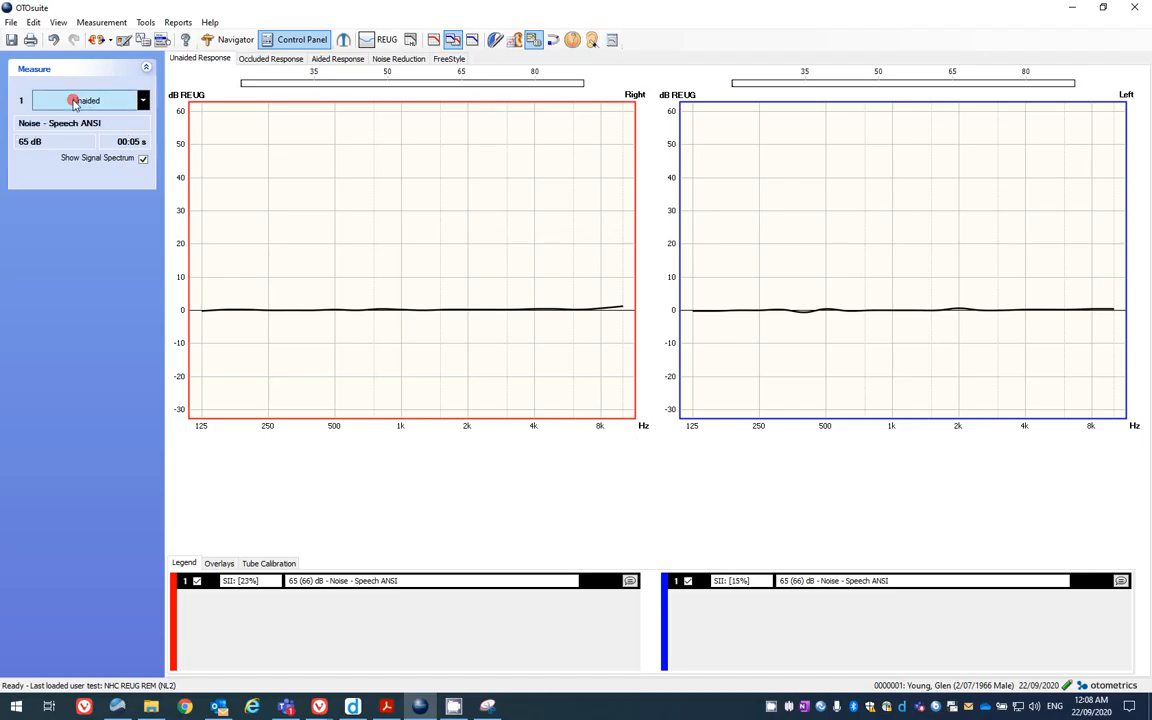